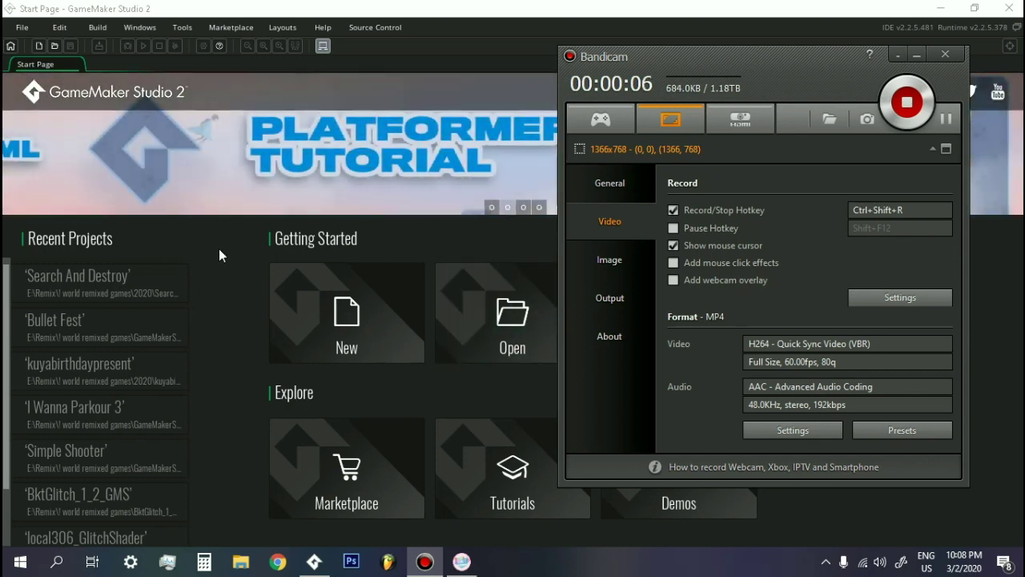
Bring the GameMaker Studio 2 window to the front while Bandicam records.
click(219, 248)
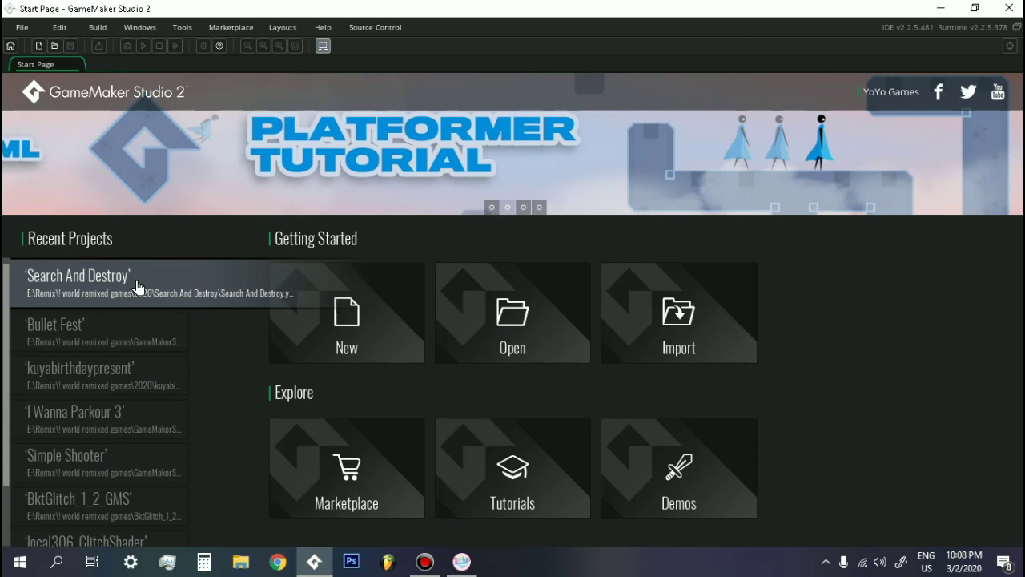
Open the Search And Destroy project from Recent Projects and run the game.
click(138, 282)
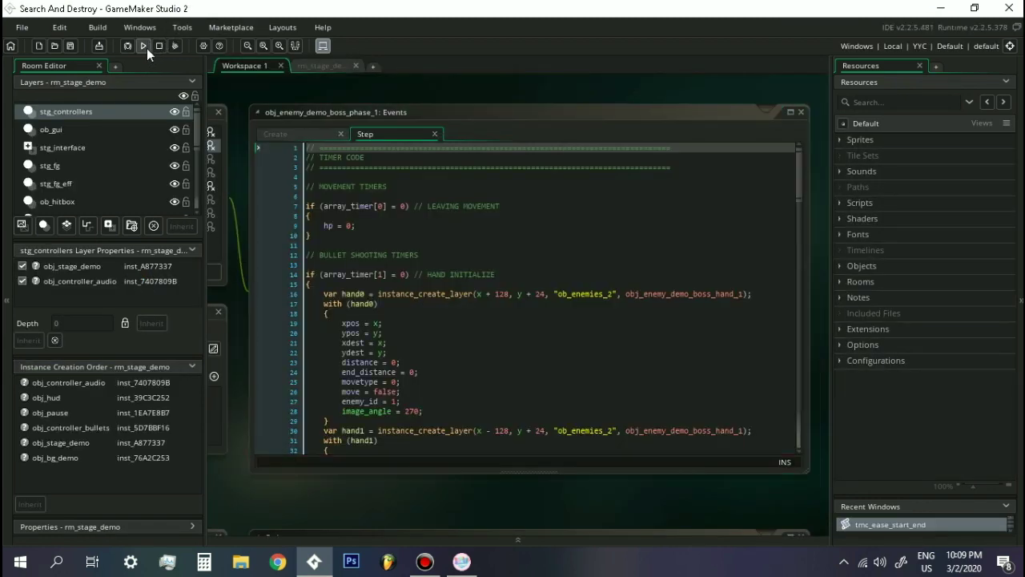
click(145, 46)
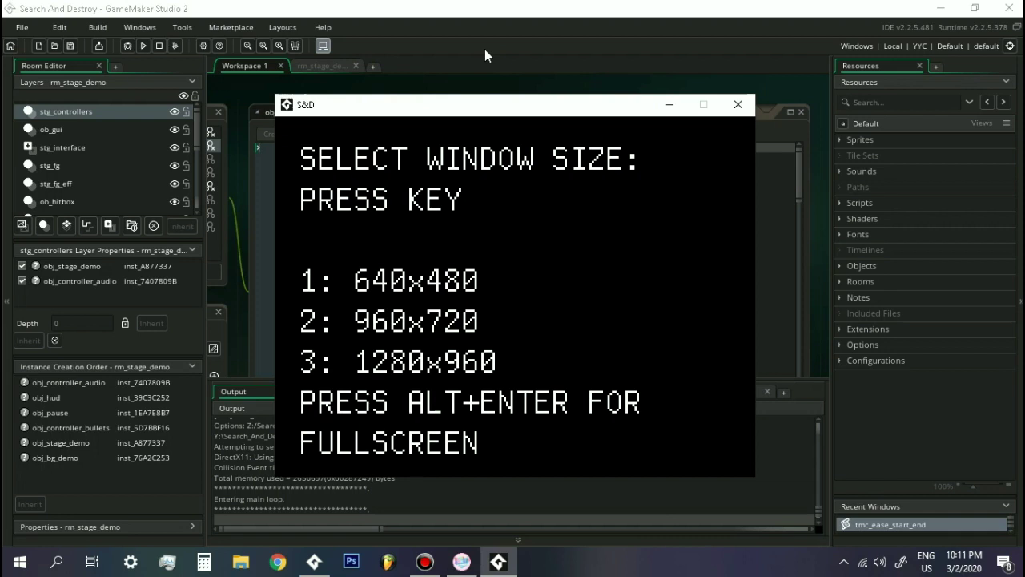
Choose window size 1, raise the game's music volume to 100%, and lower the system volume.
key(1)
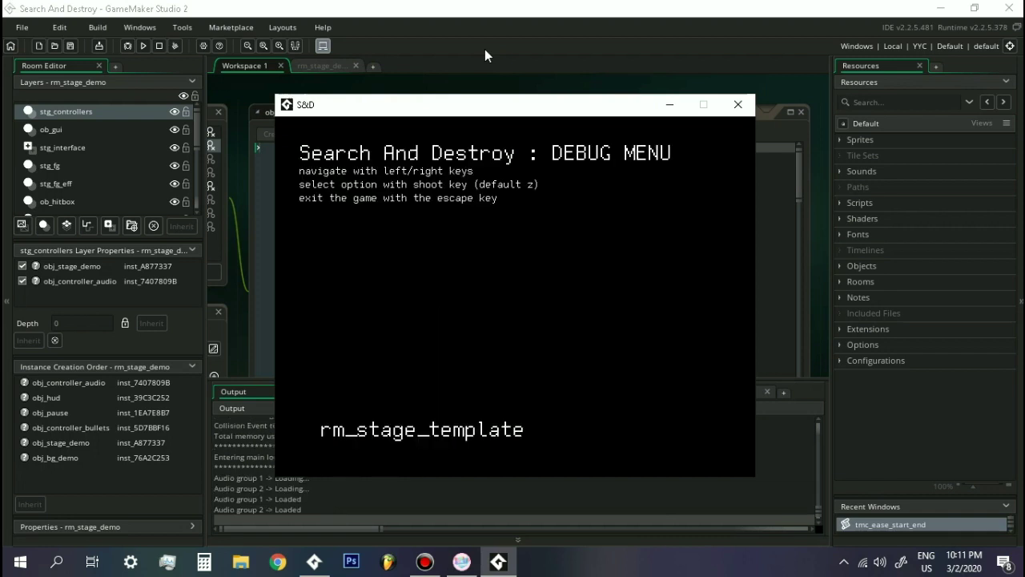
key(Right)
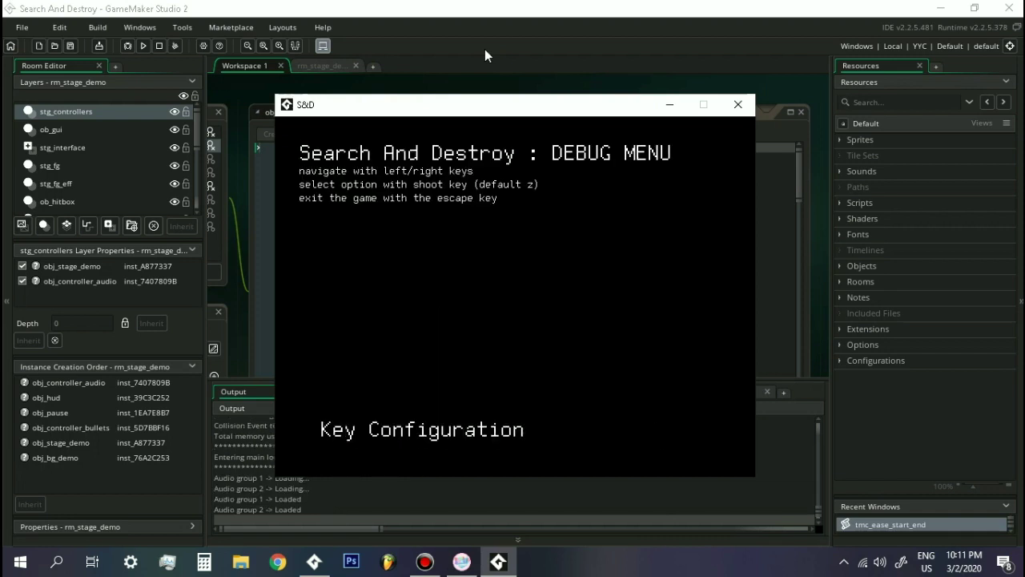
key(Right)
key(Up)
key(Up)
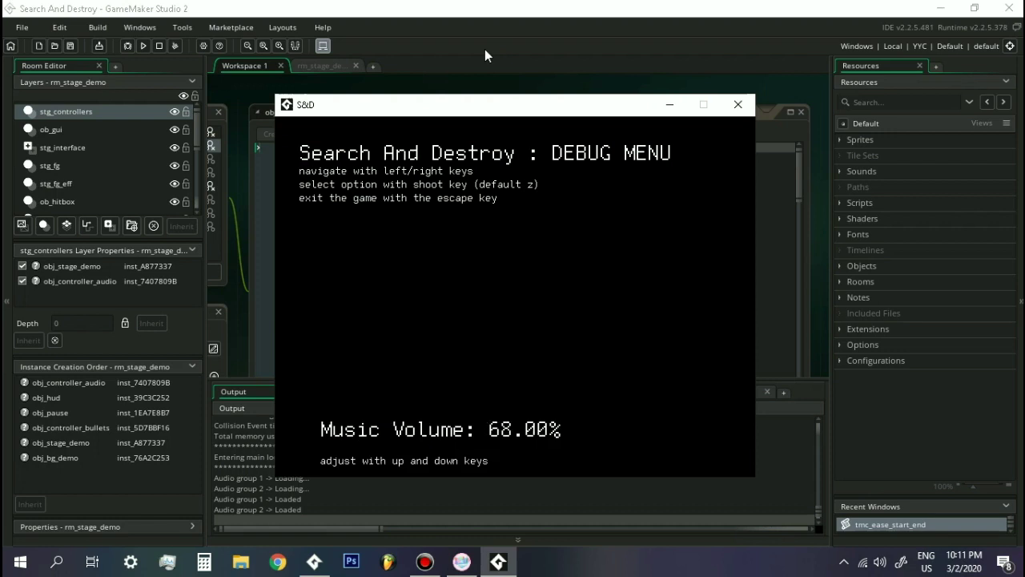
key(Left)
key(Left)
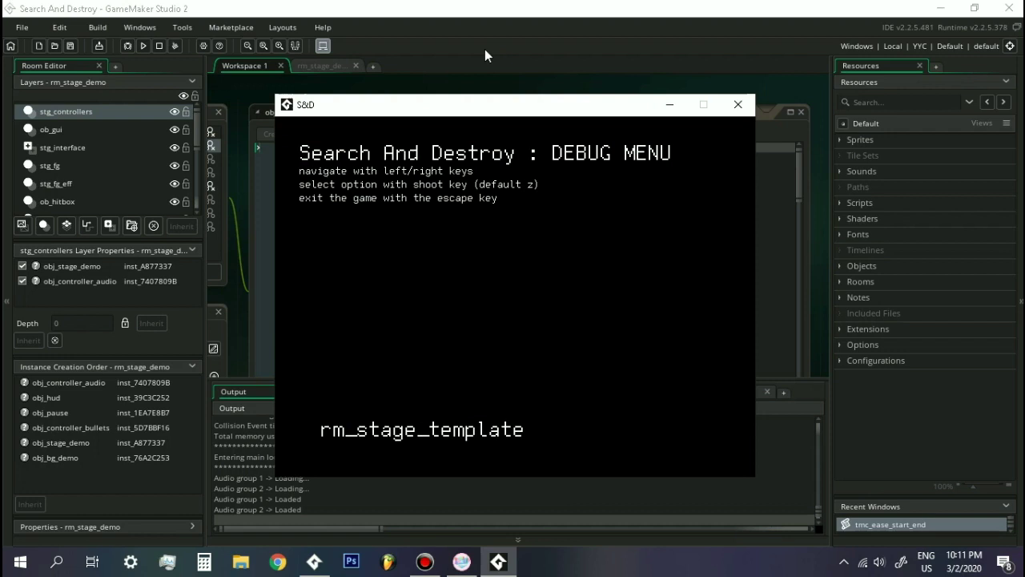
key(XF86AudioLowerVolume)
key(XF86AudioLowerVolume)
key(XF86AudioLowerVolume)
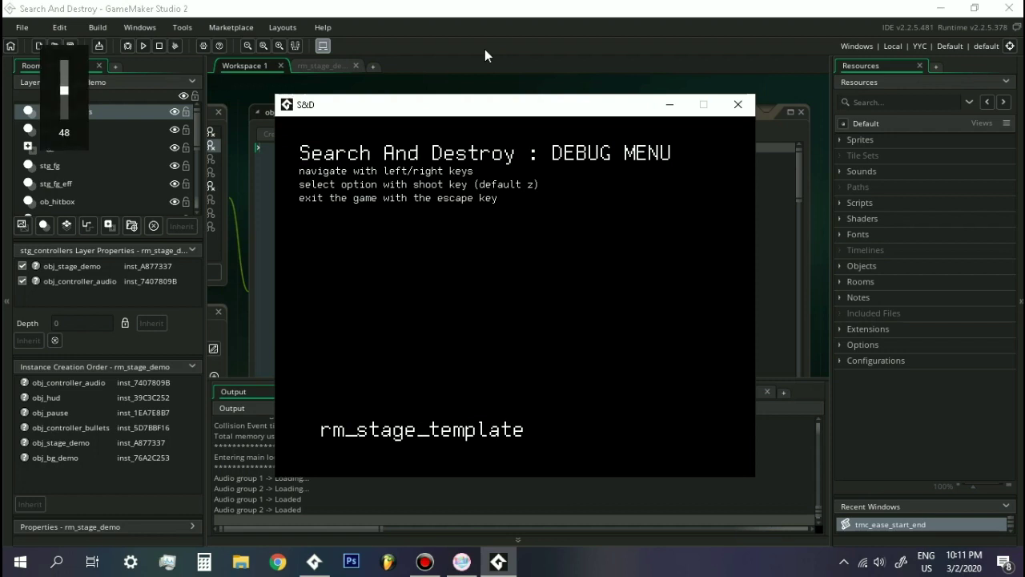
key(XF86AudioLowerVolume)
key(XF86AudioLowerVolume)
key(XF86AudioLowerVolume)
key(XF86AudioLowerVolume)
key(XF86AudioLowerVolume)
Start the Demo Stage on Normal Difficulty and steer the ship toward the triangle boss.
key(Left)
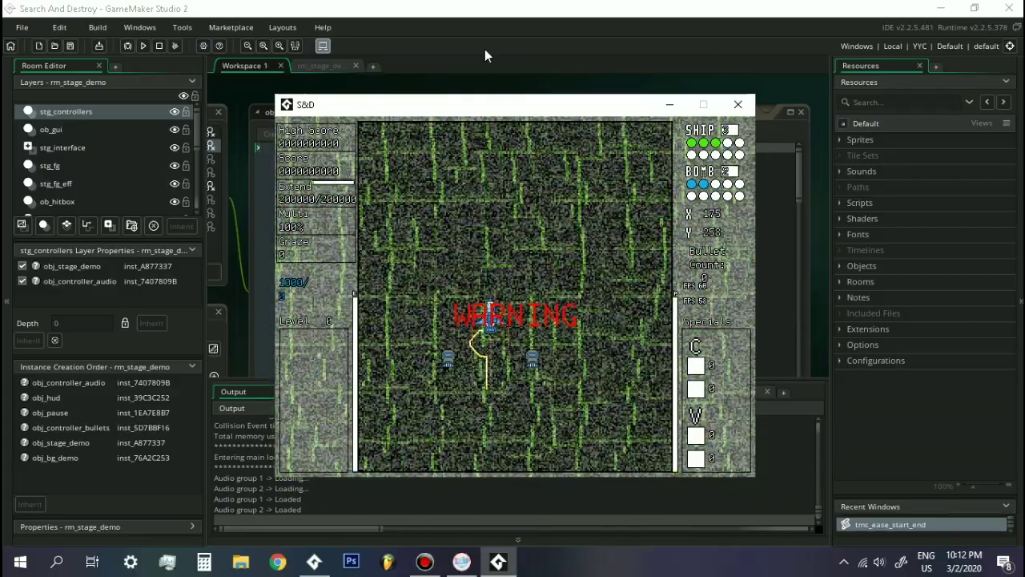
key(Right)
key(Down)
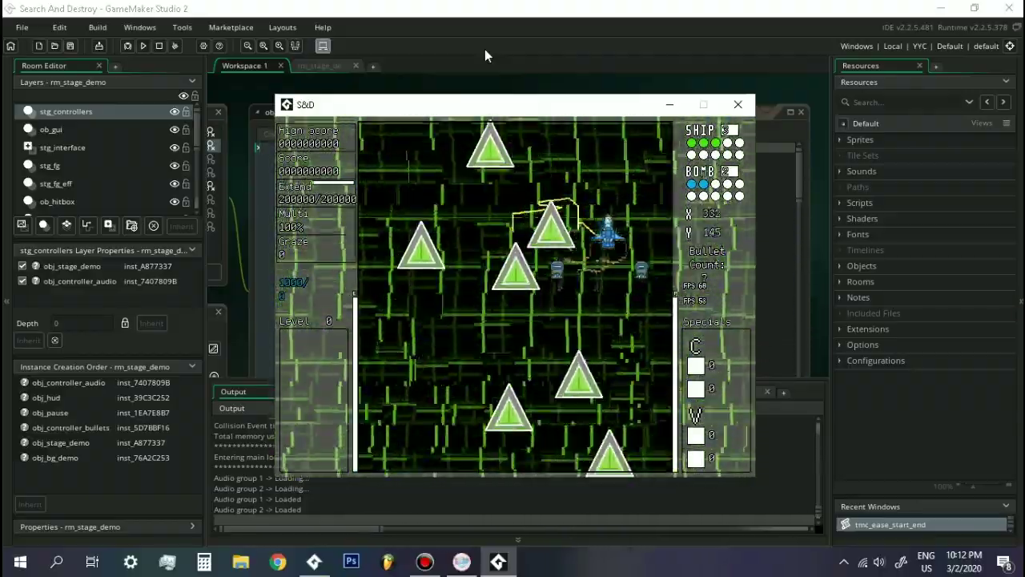
key(Right)
key(Up)
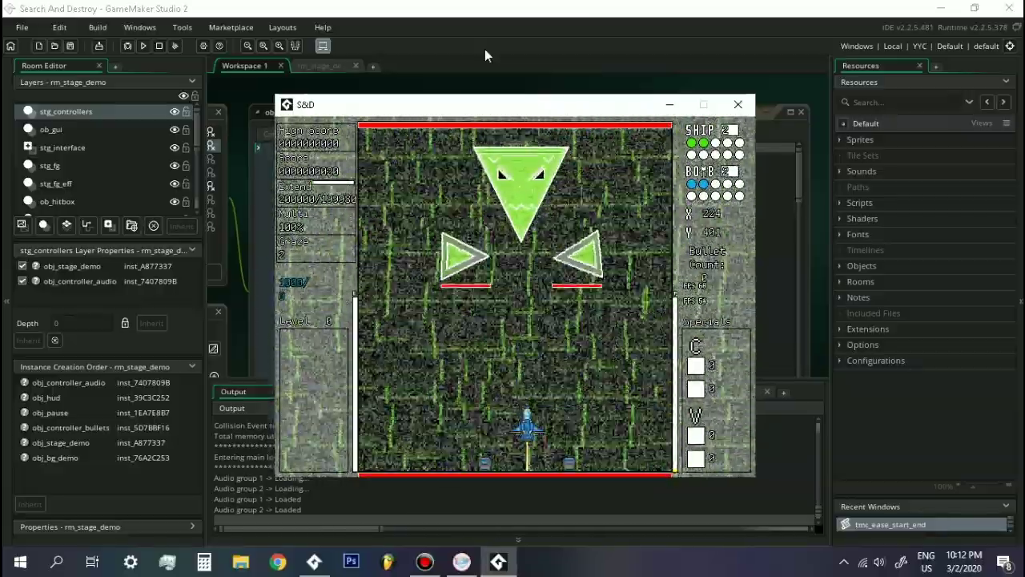
Dodge the triangle boss's bullets by weaving the ship left, right, up and down.
key(Right)
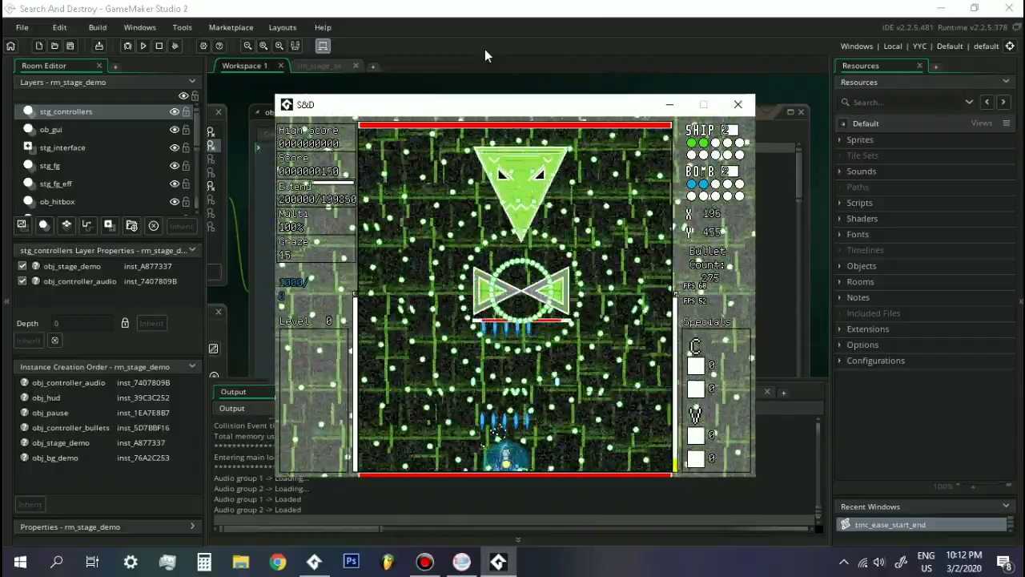
key(Left)
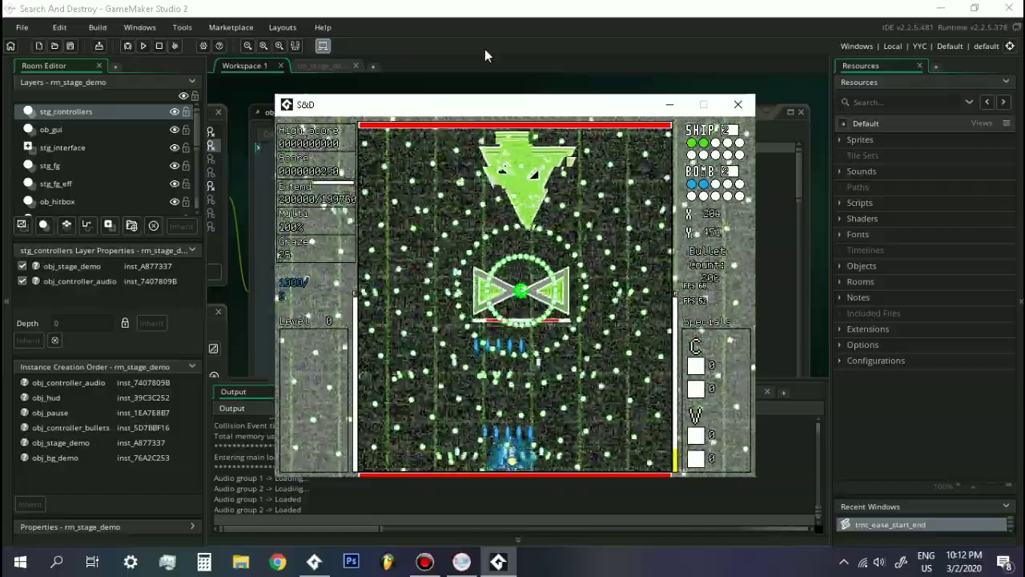
key(Left)
key(Up)
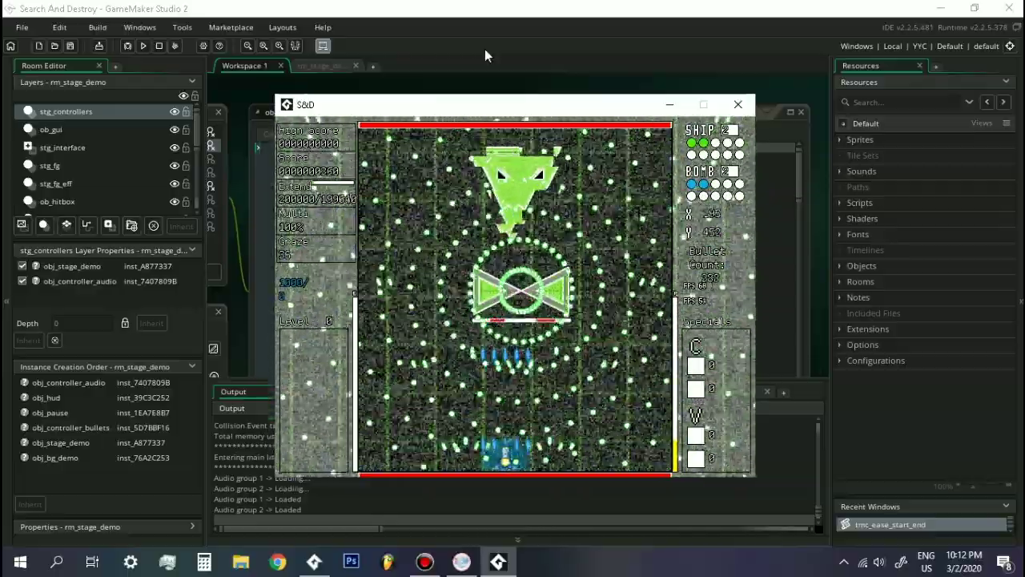
key(Right)
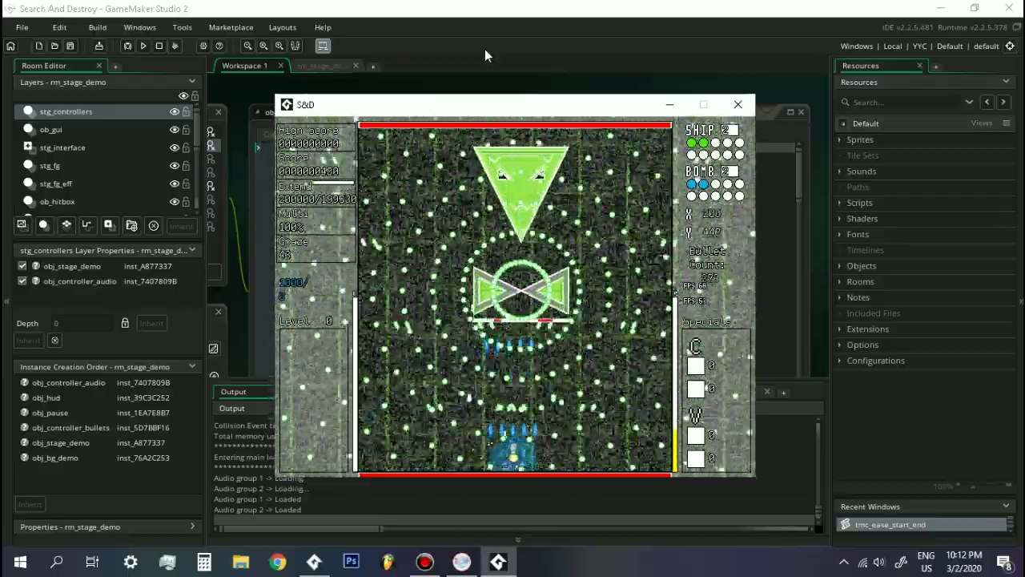
key(Up)
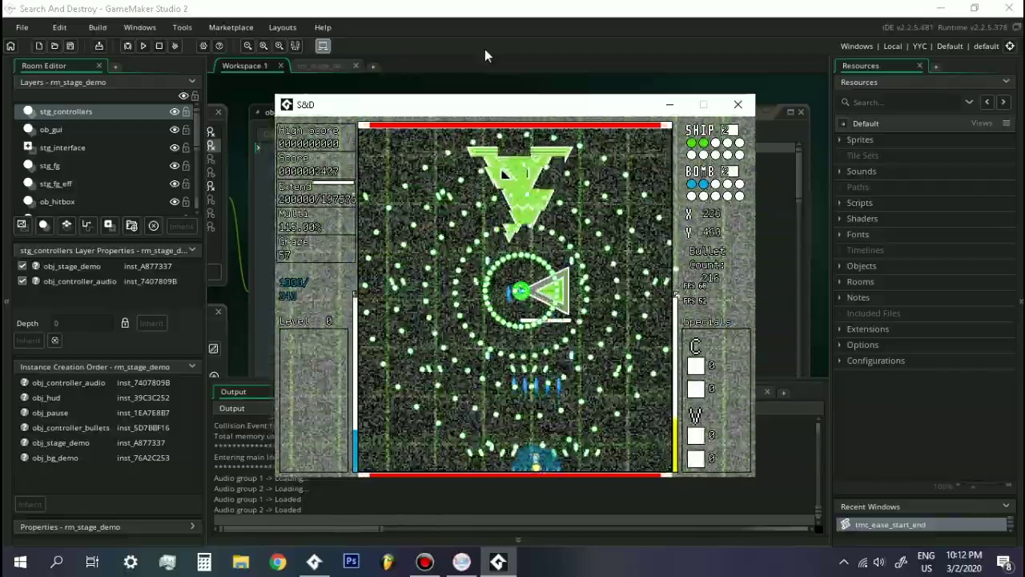
key(Up)
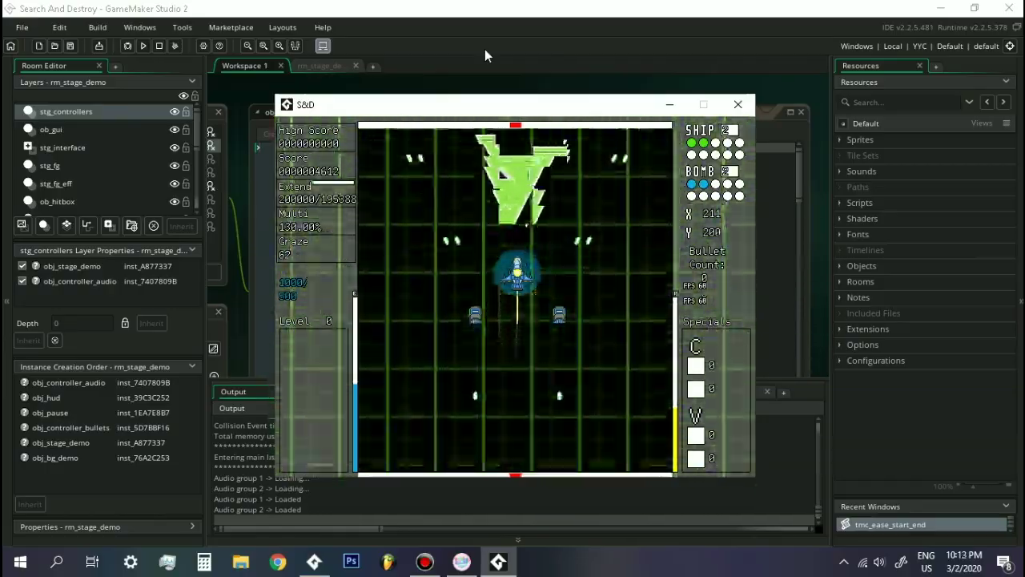
key(Down)
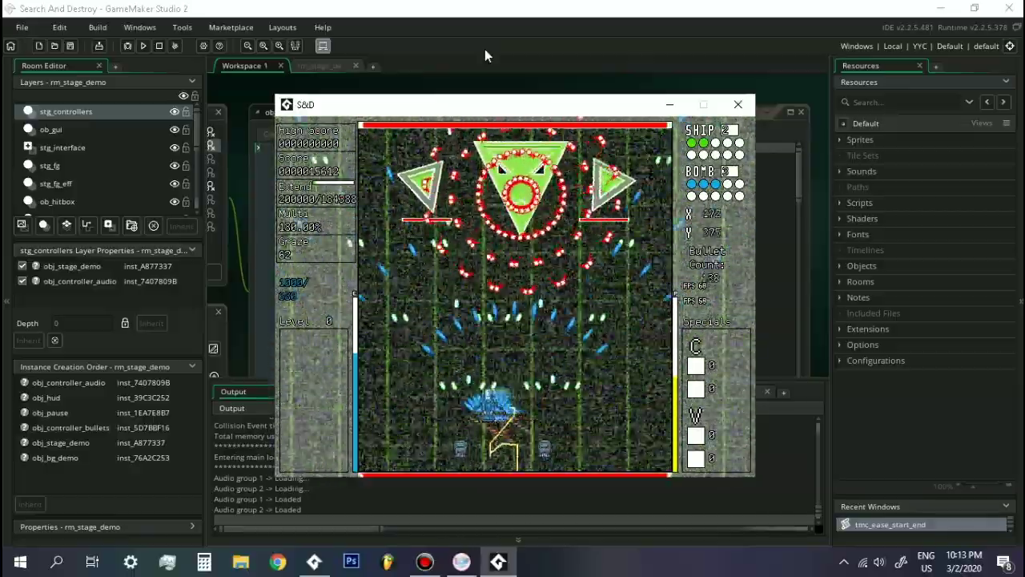
key(Left)
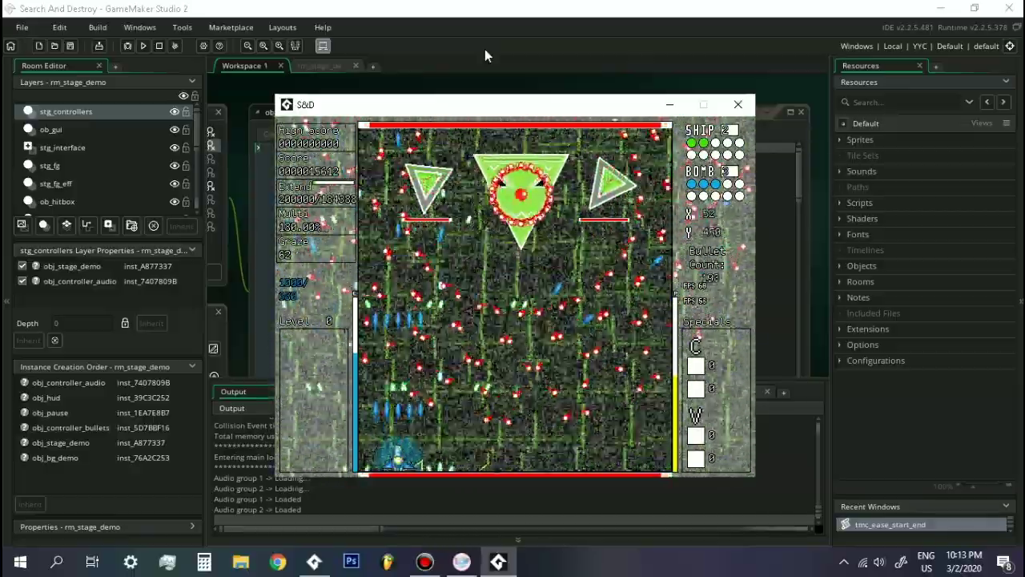
key(Up)
key(Right)
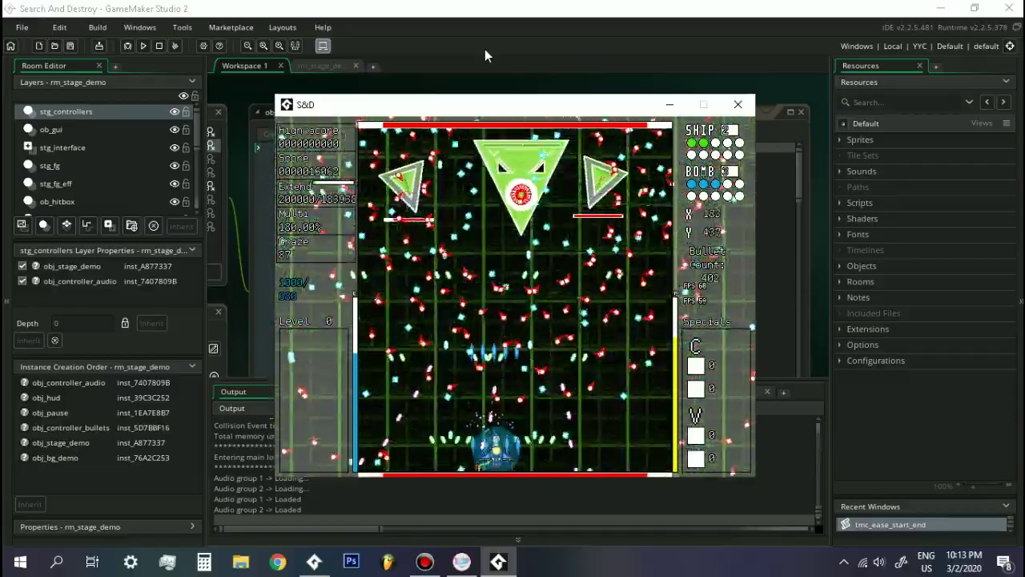
key(Right)
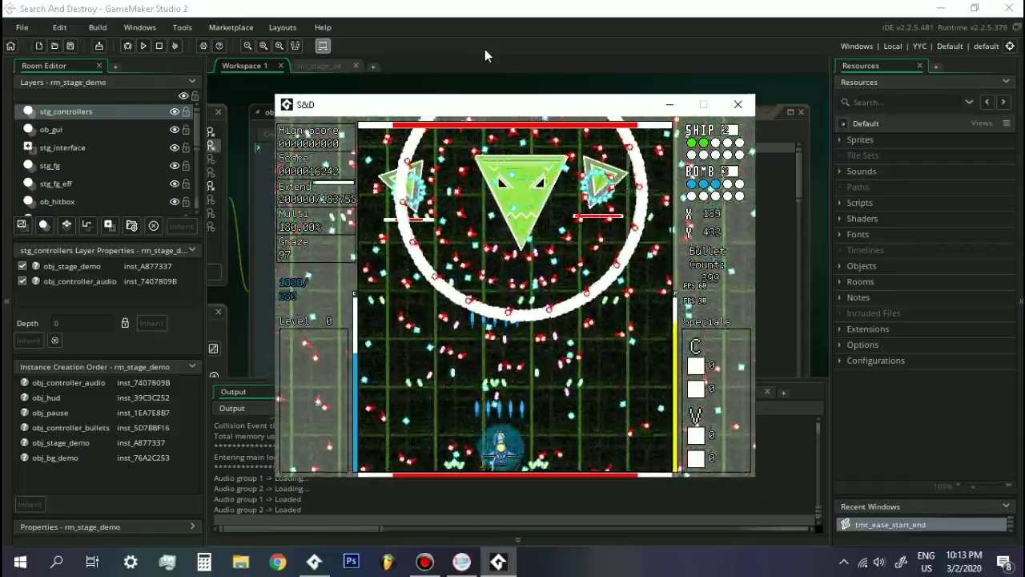
Keep escaping the bullet rings and firing at the boss until the ship reaches Level 2.
key(Left)
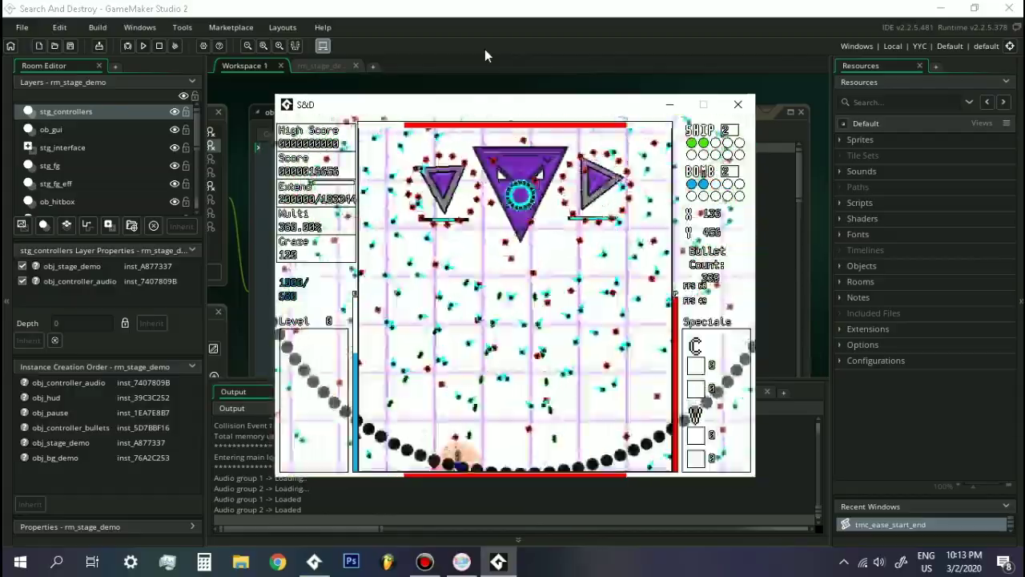
key(Up)
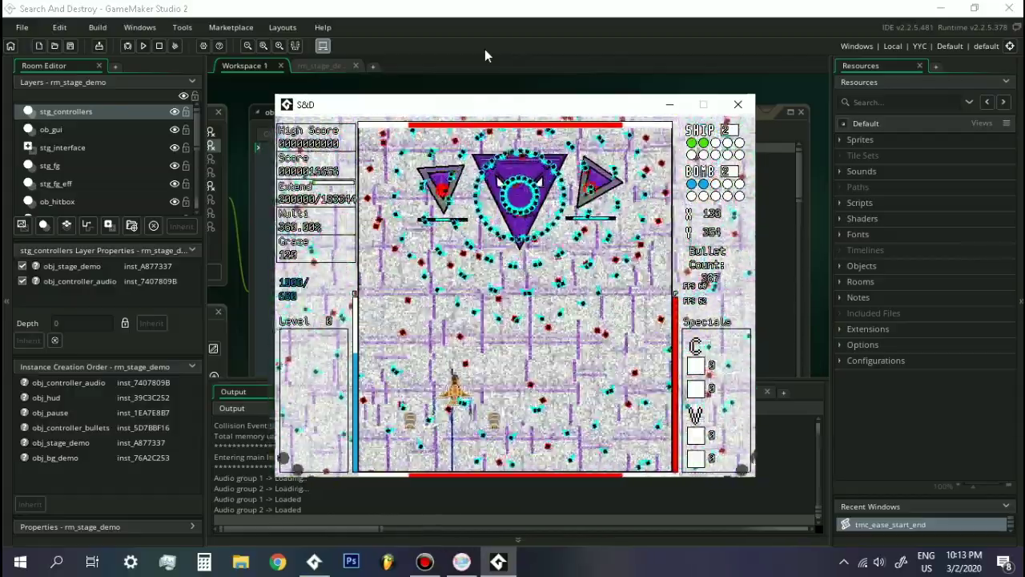
key(Down)
key(Left)
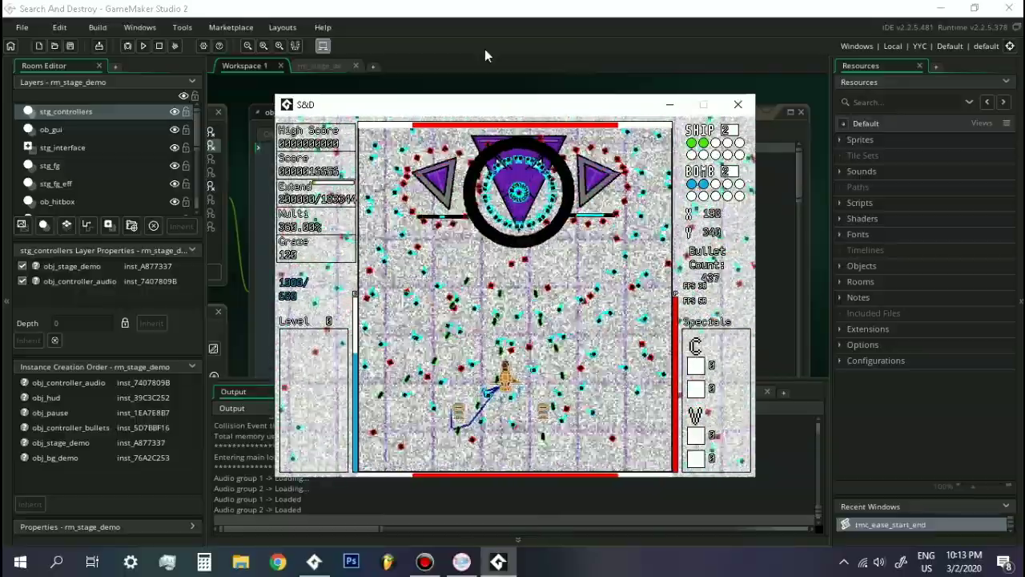
key(Down)
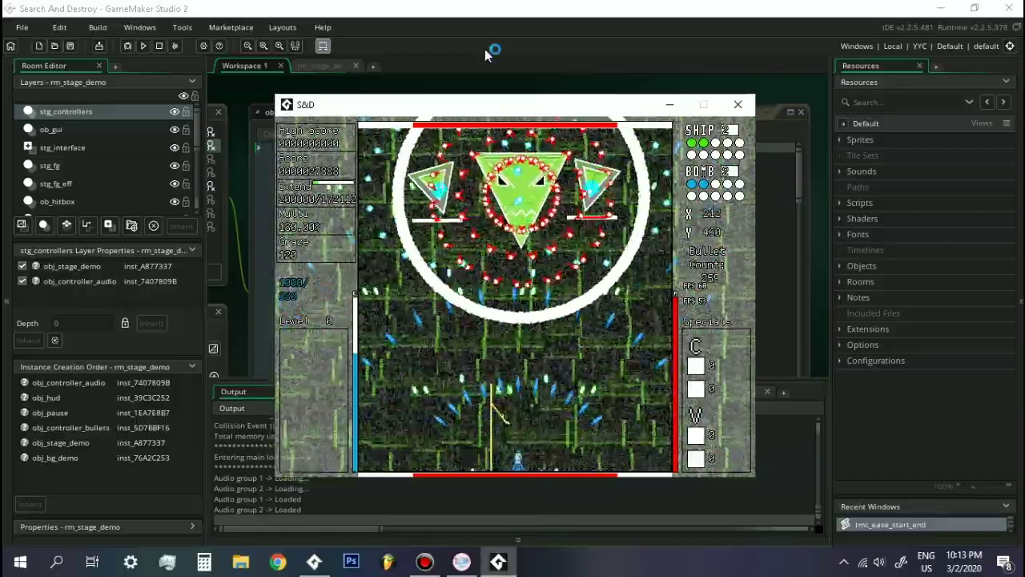
key(Left)
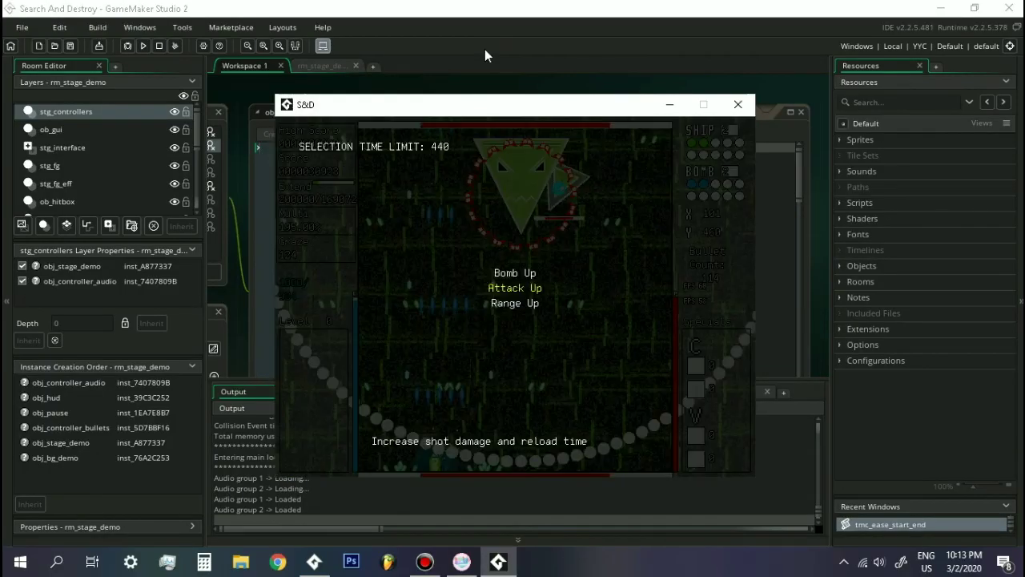
key(Up)
key(Right)
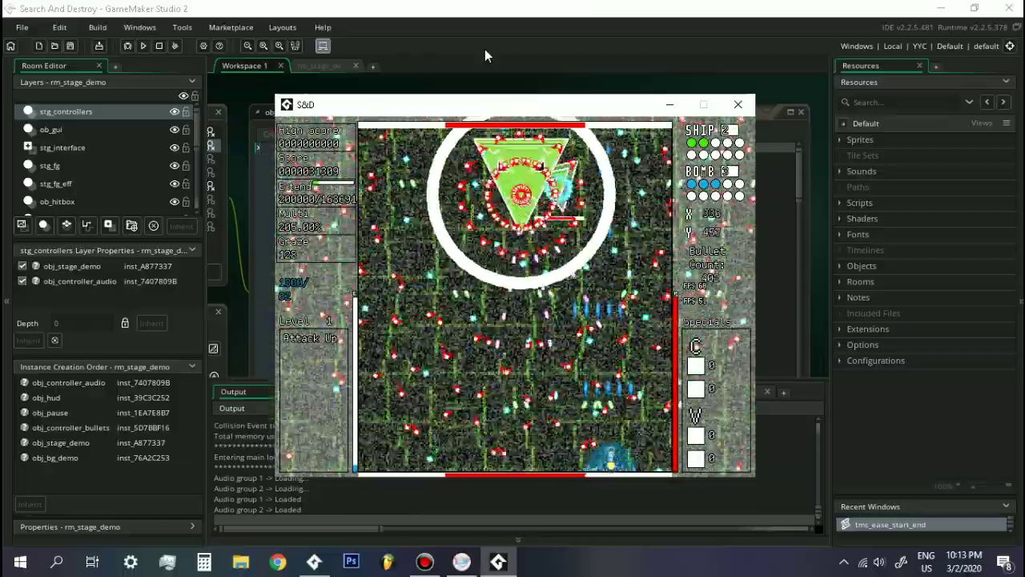
key(Right)
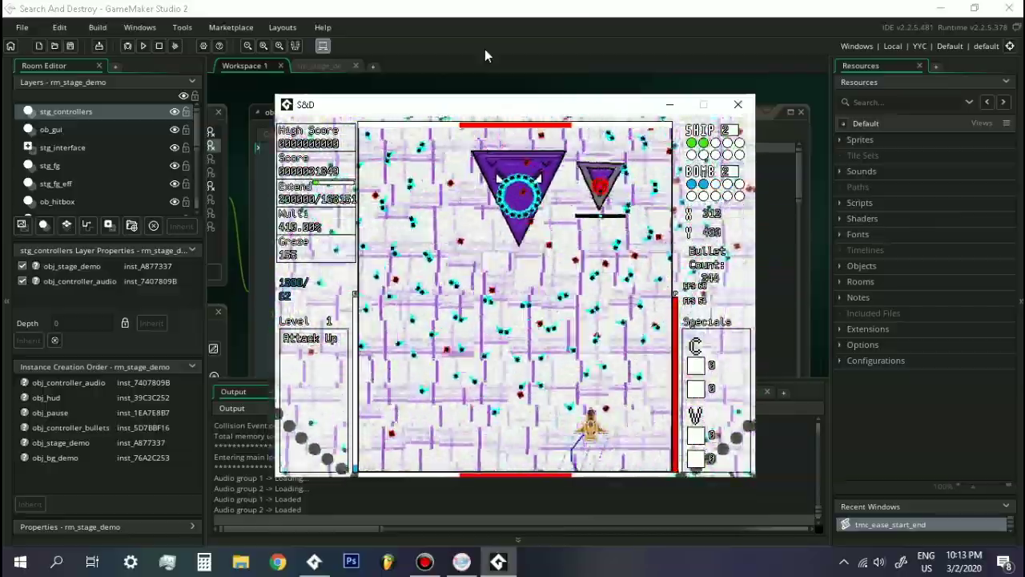
key(Up)
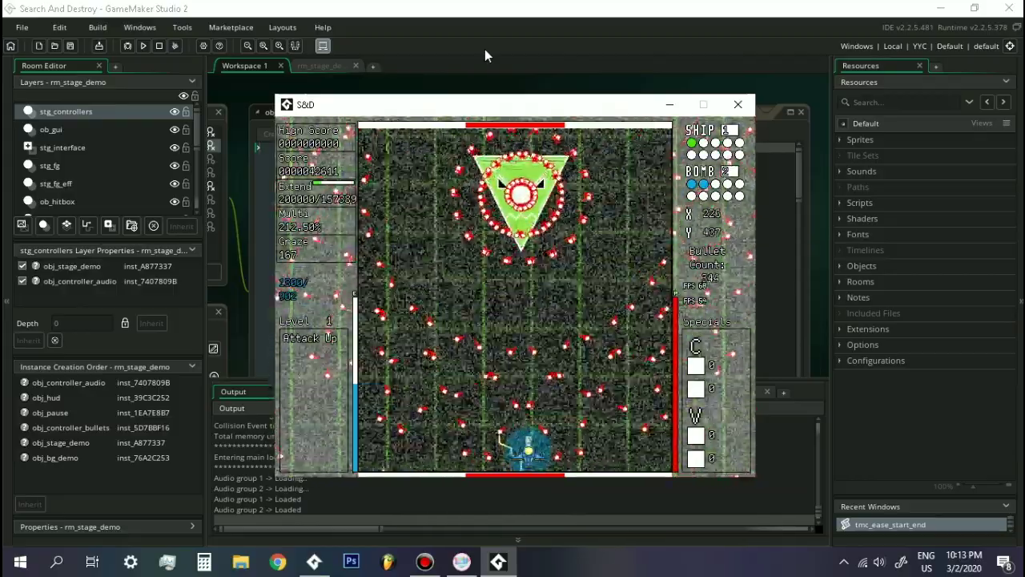
key(Left)
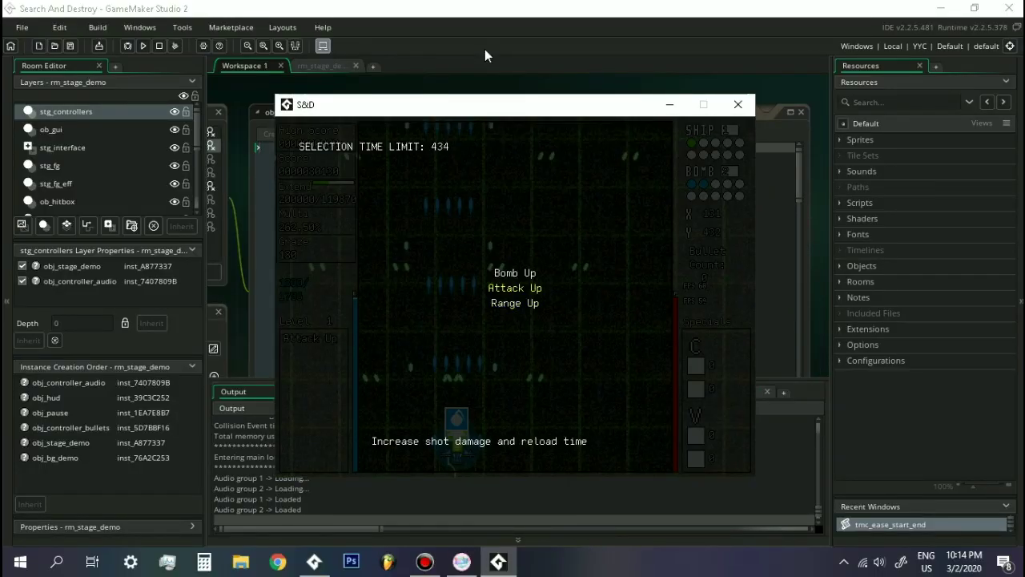
Steer the ship up, left, right and down to keep flying past the boss.
key(Up)
key(Right)
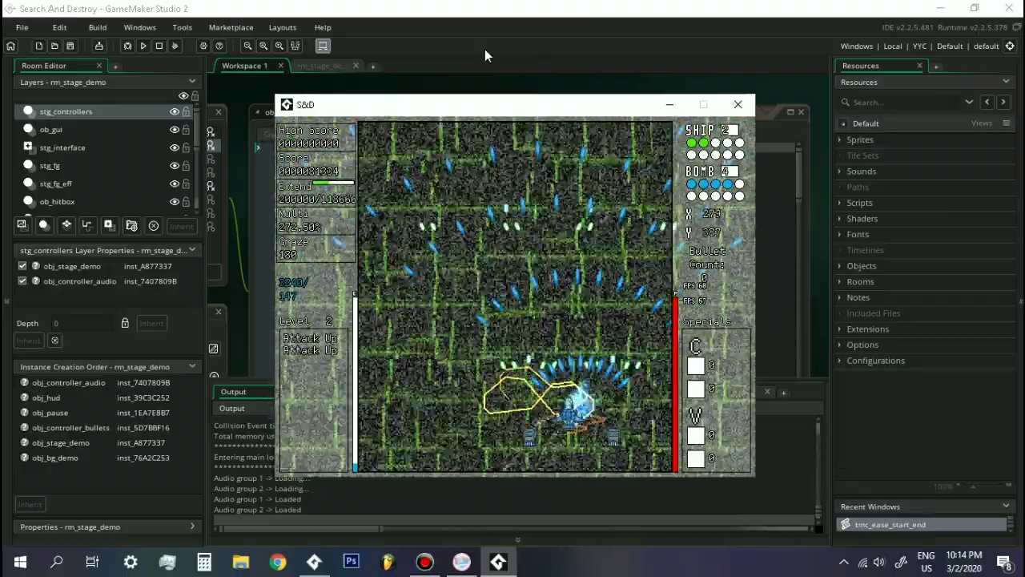
key(Up)
key(Left)
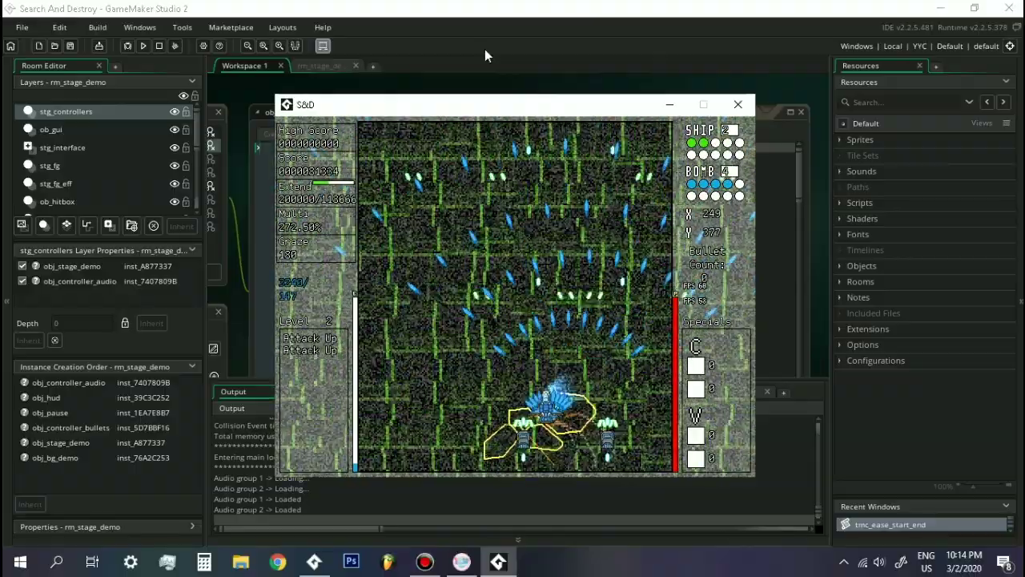
key(Up)
key(Right)
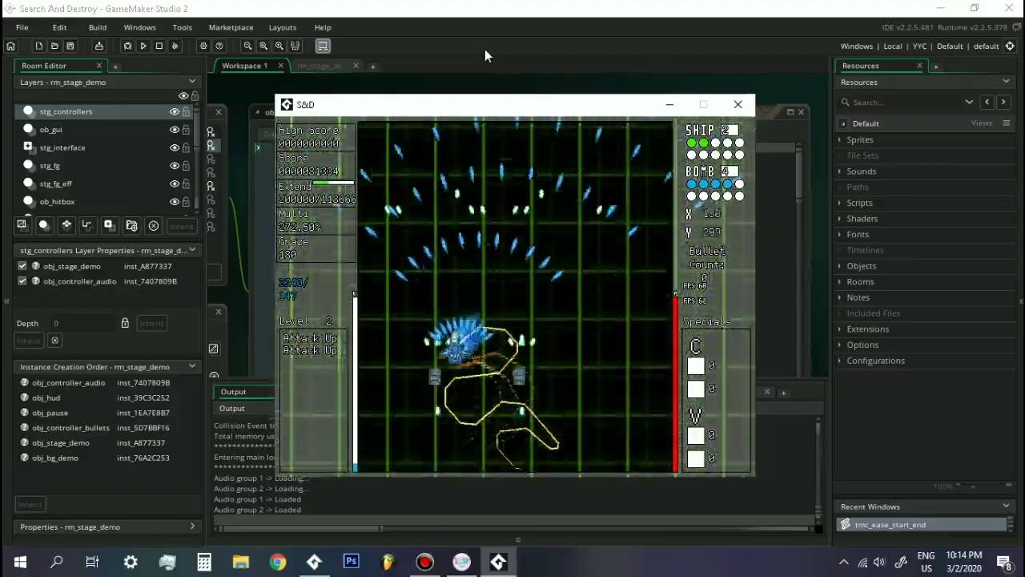
key(Left)
key(Right)
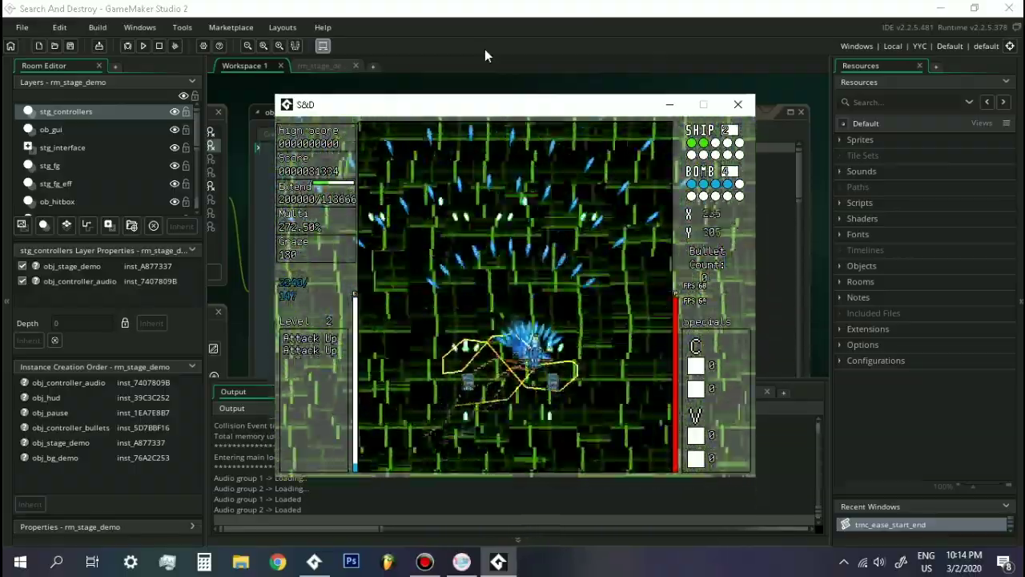
key(Down)
key(Right)
key(Left)
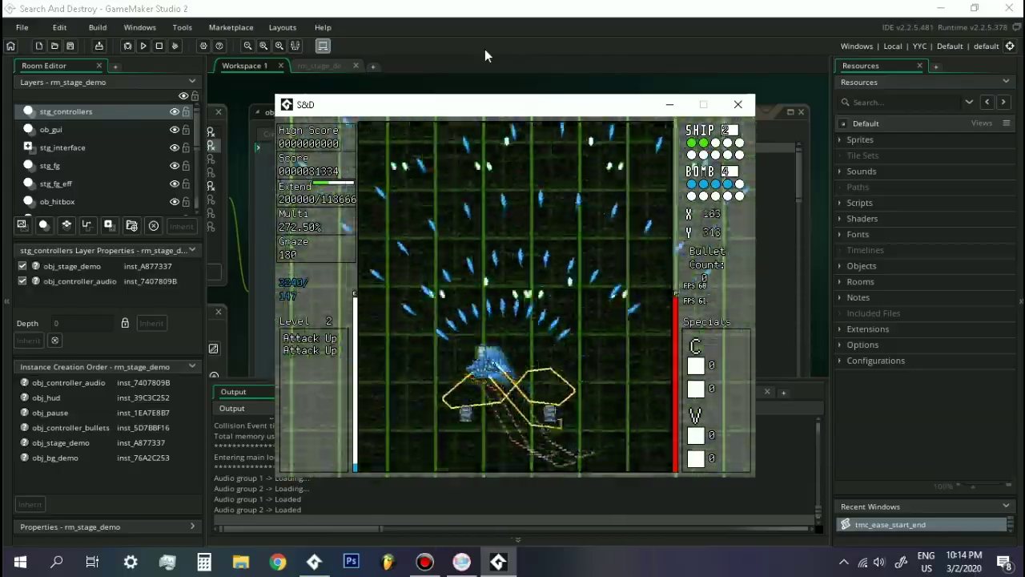
key(Down)
key(Right)
Keep weaving the ship left and right, then pause the game with Escape.
key(Up)
key(Left)
key(Right)
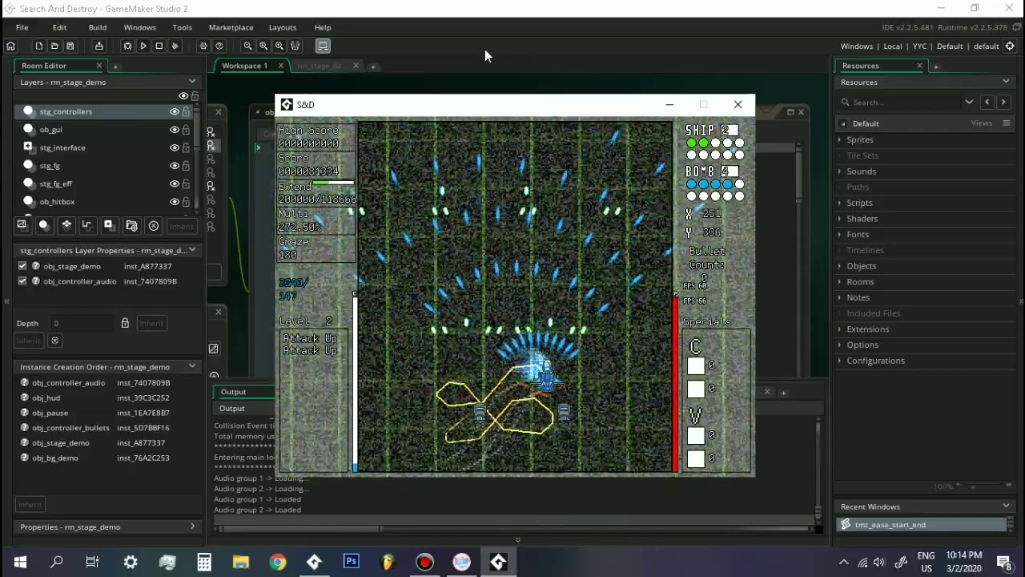
key(Left)
key(Right)
key(Left)
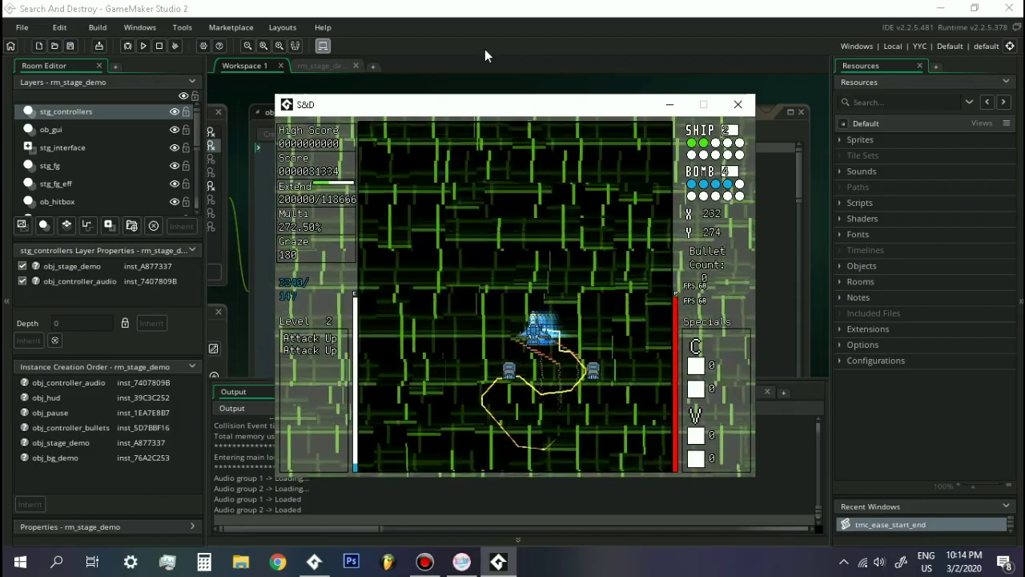
key(Right)
key(Left)
key(Down)
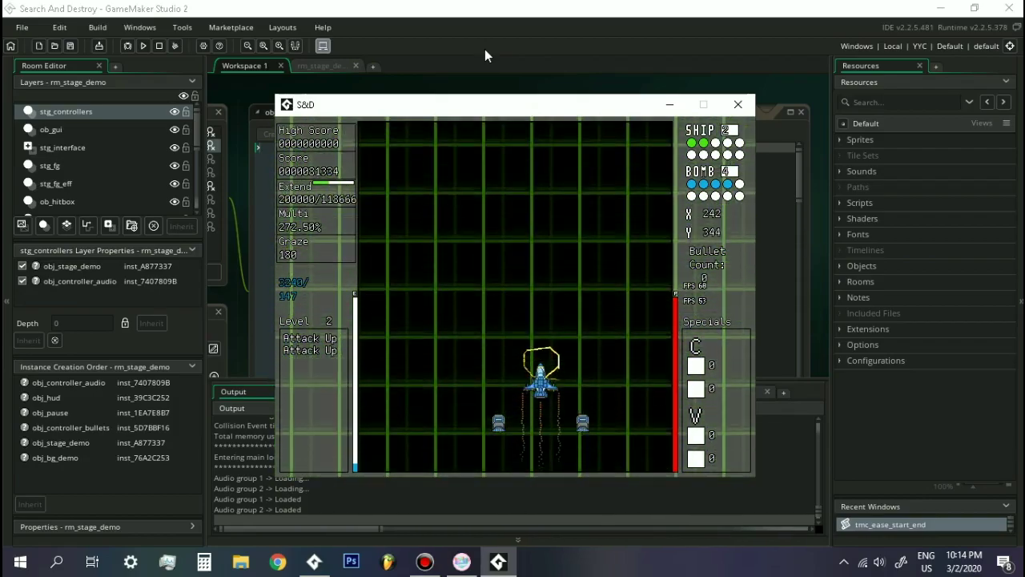
key(Left)
key(Up)
key(Left)
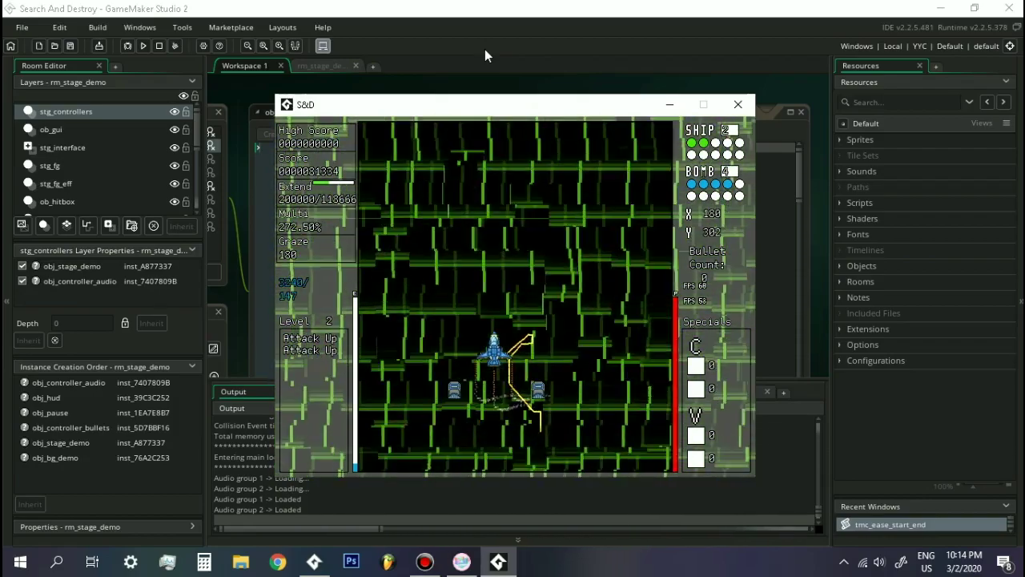
key(Escape)
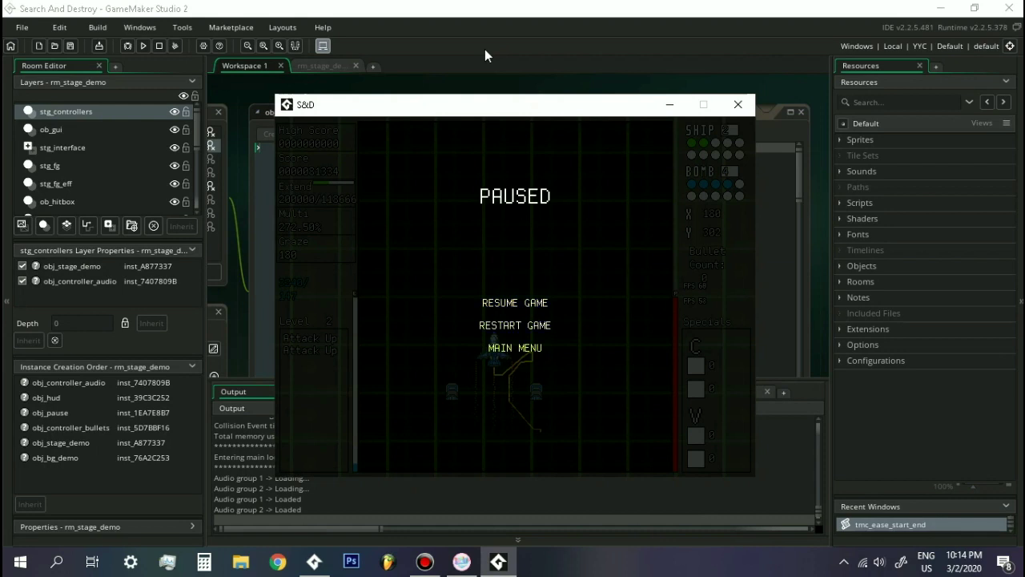
Return to the main menu, cycle the debug options back to rm_stage_template, and close the game window.
key(z)
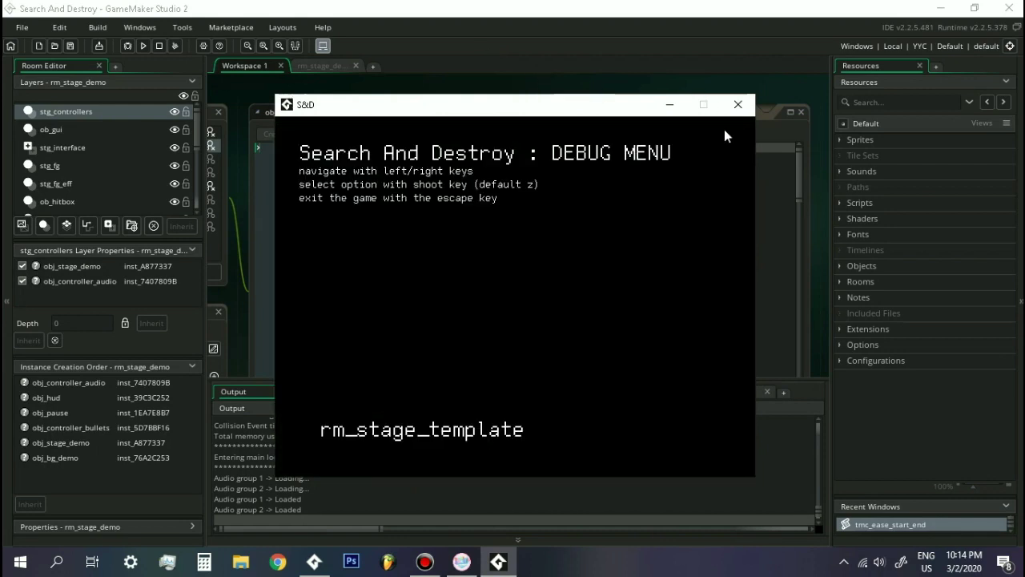
key(Right)
key(Right)
key(Right)
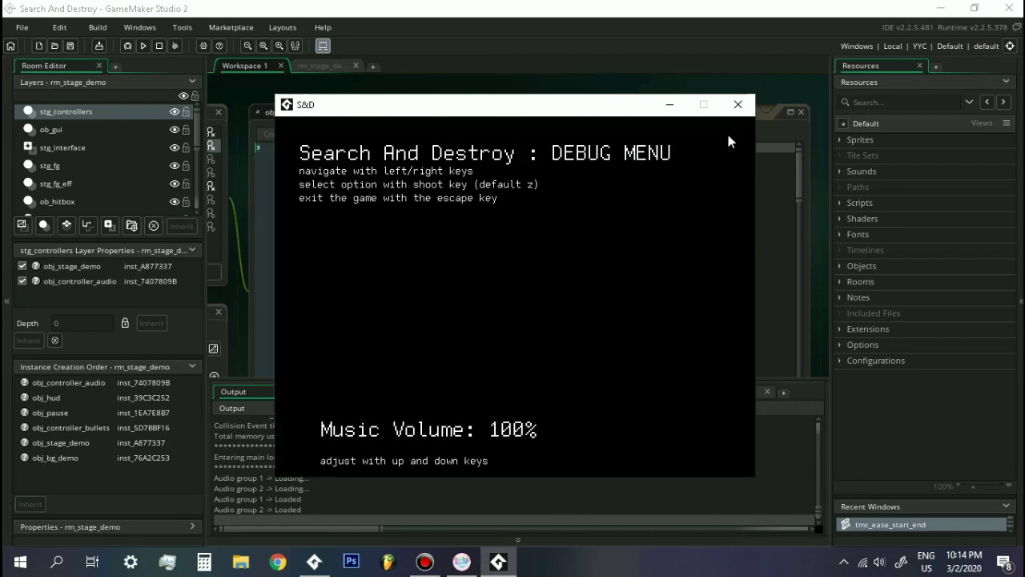
key(Right)
key(Right)
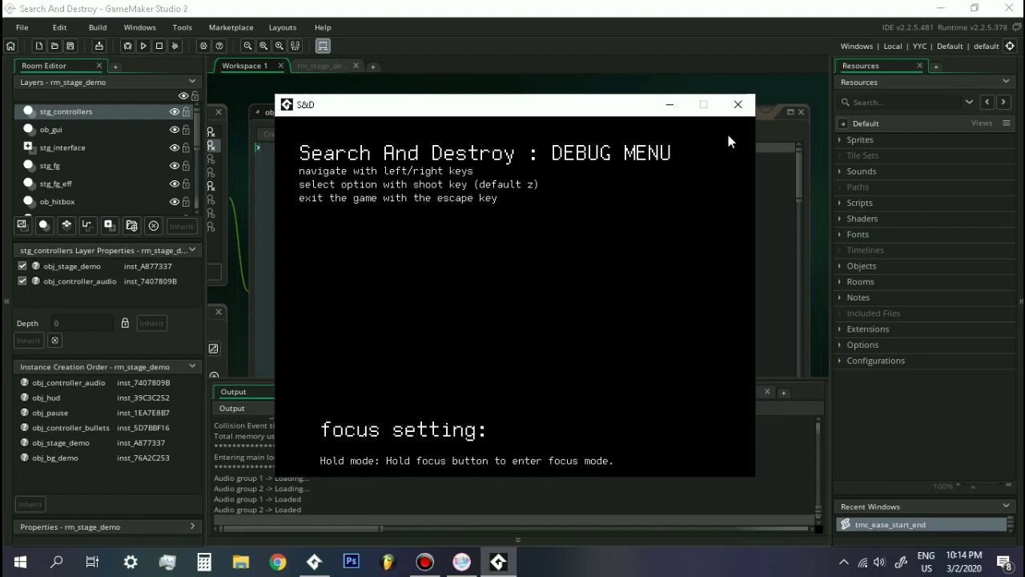
key(Left)
key(Left)
key(Left)
key(Left)
key(Left)
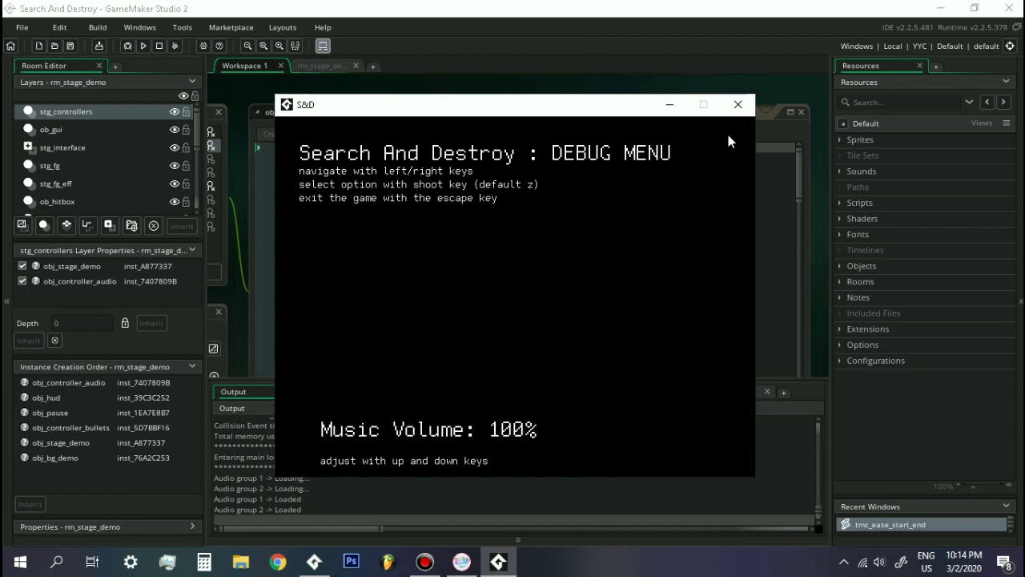
key(Left)
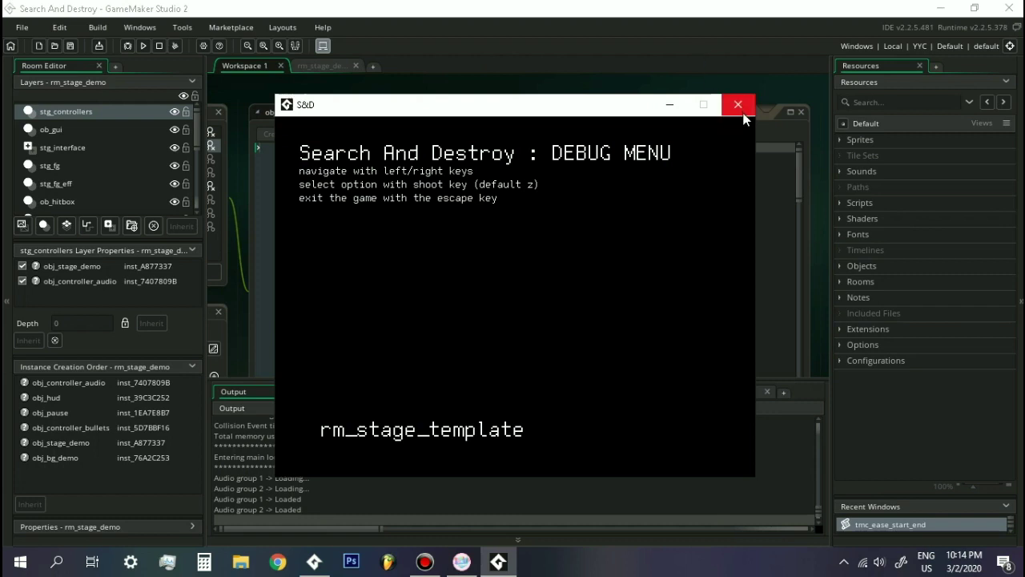
click(737, 104)
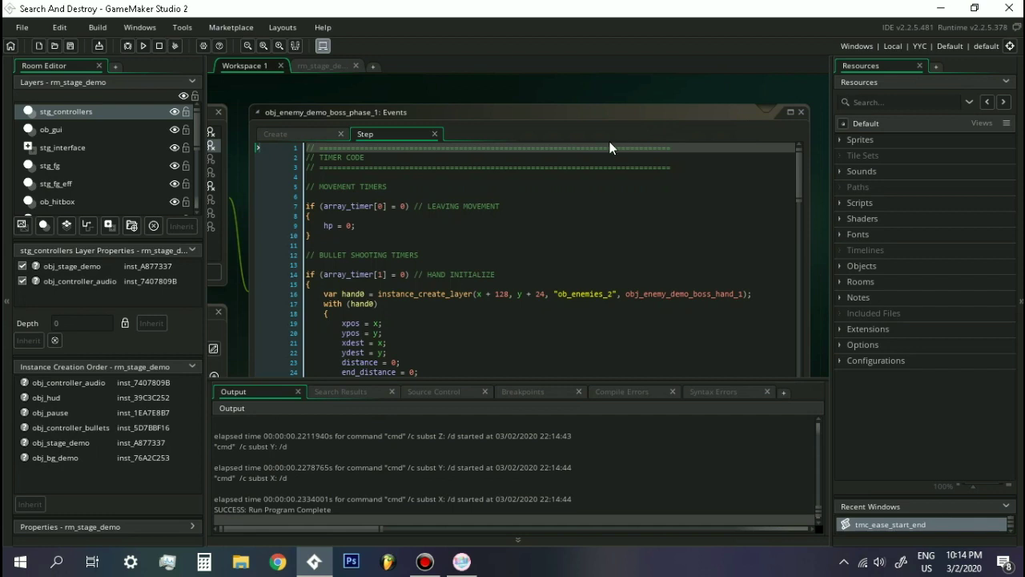
Bring up the Bandicam recorder window from the taskbar.
click(435, 570)
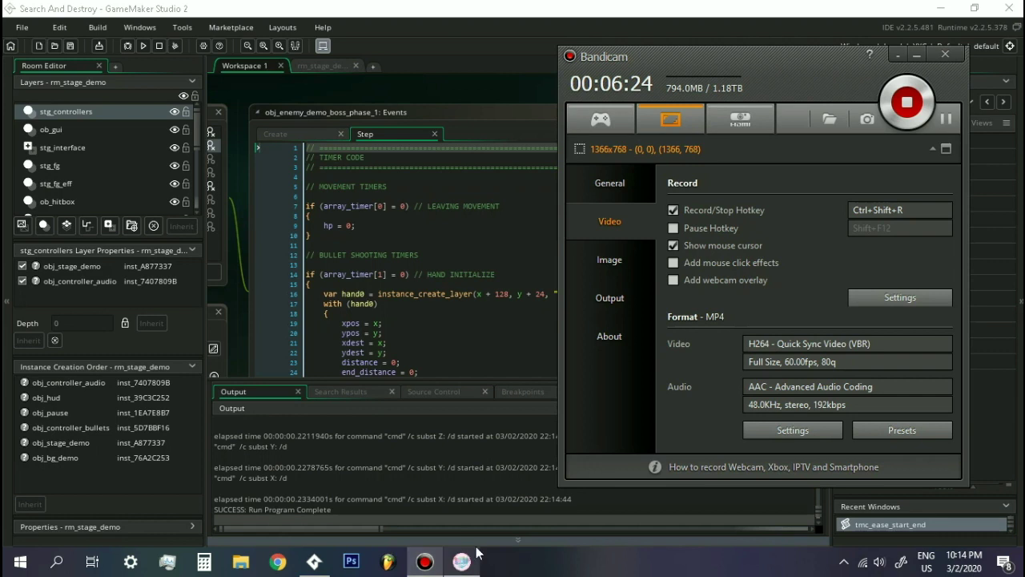